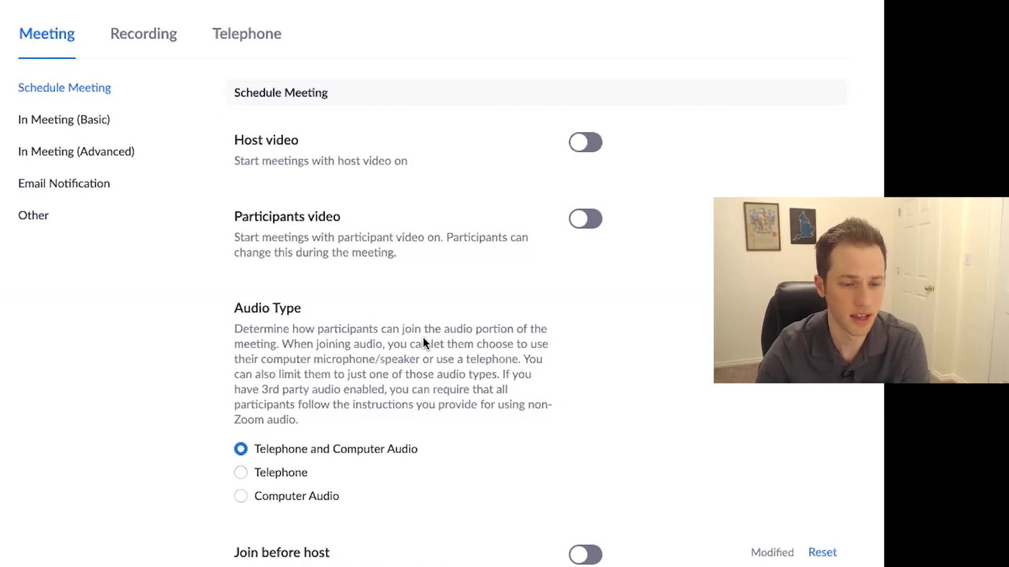
pyautogui.scroll(-7, 431, 342)
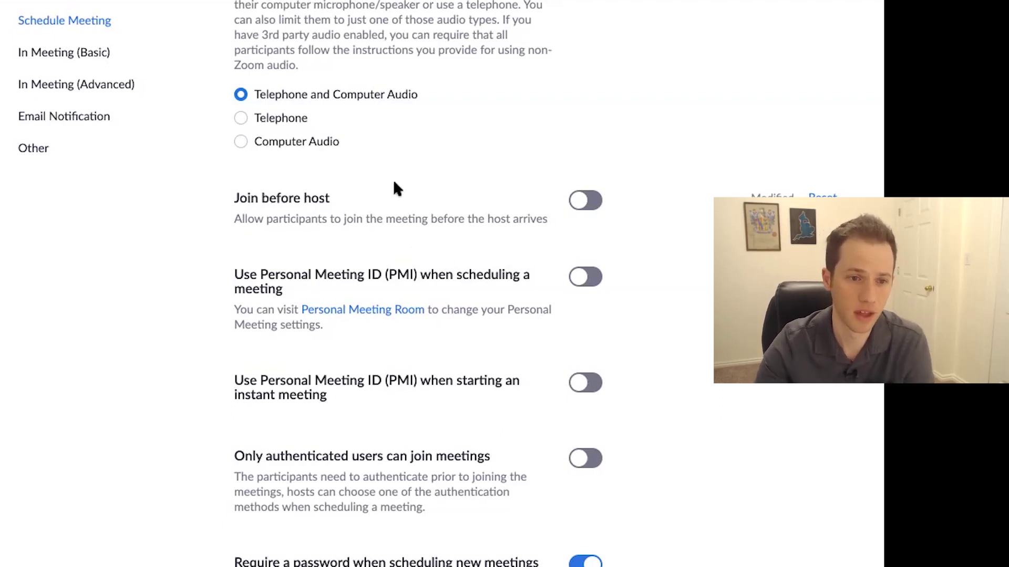
pyautogui.scroll(-2, 418, 217)
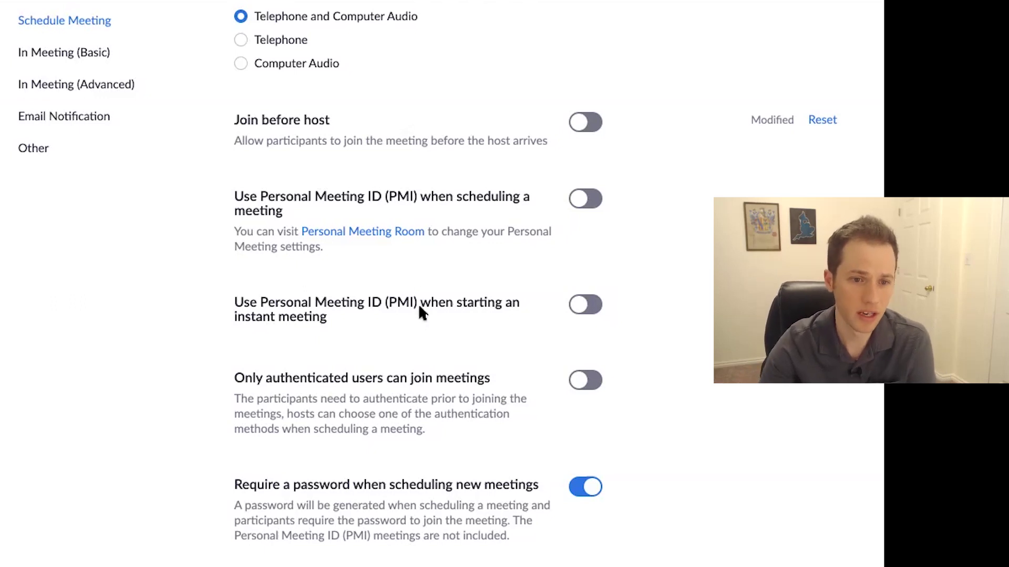
pyautogui.scroll(-2, 424, 307)
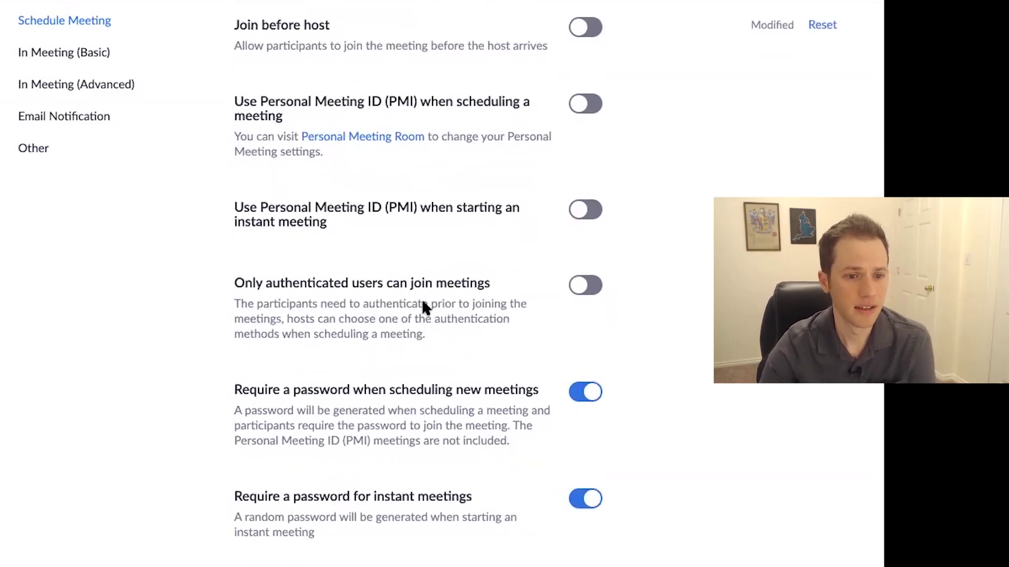
pyautogui.scroll(2, 421, 305)
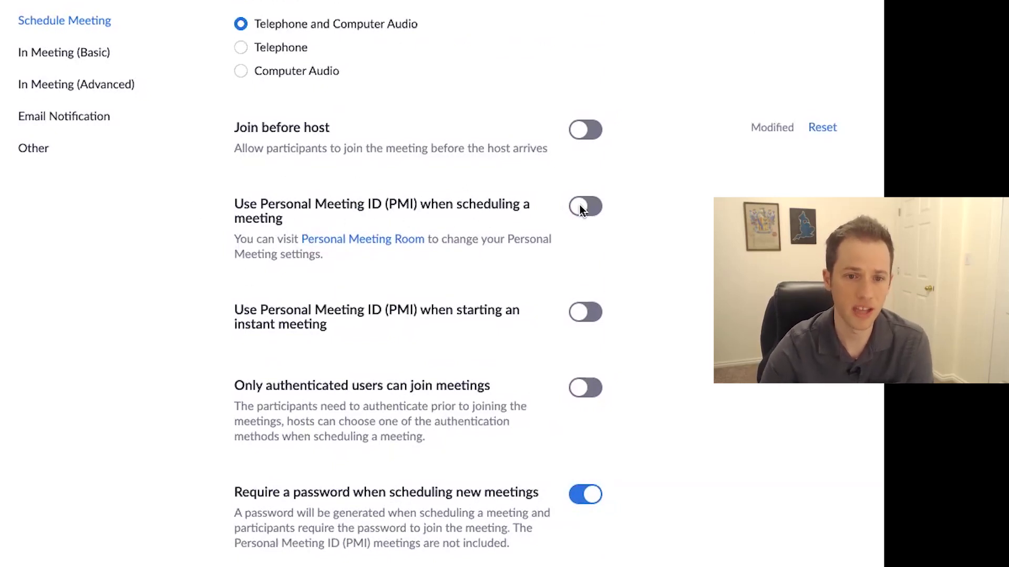
pyautogui.scroll(-3, 441, 332)
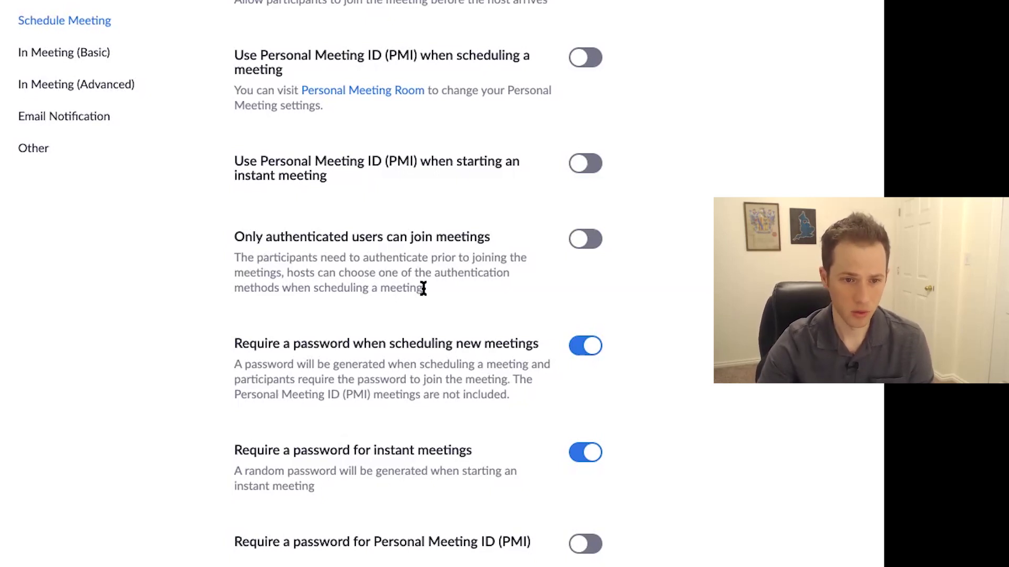
pyautogui.moveTo(424, 288); pyautogui.dragTo(234, 233)
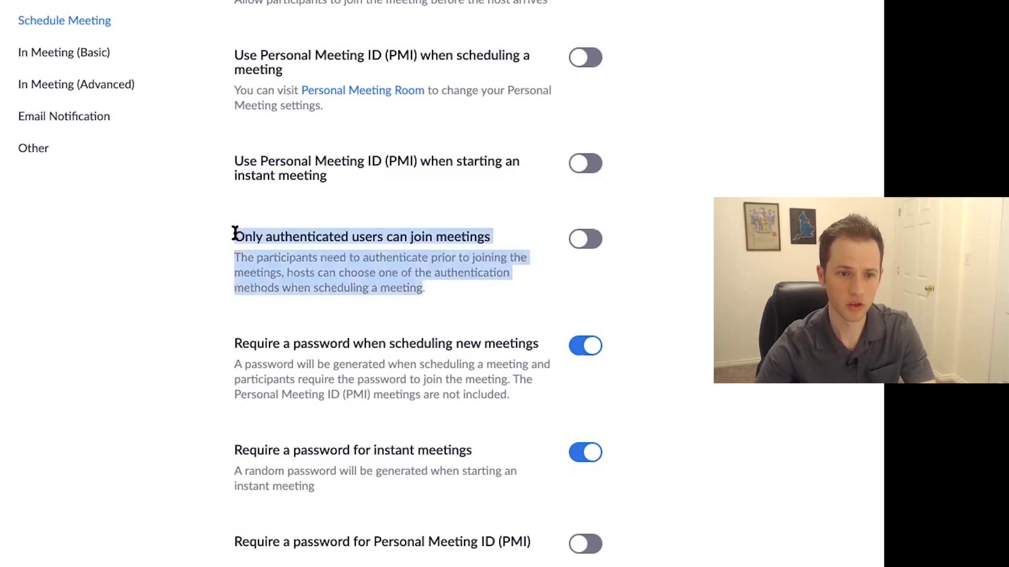
pyautogui.click(441, 287)
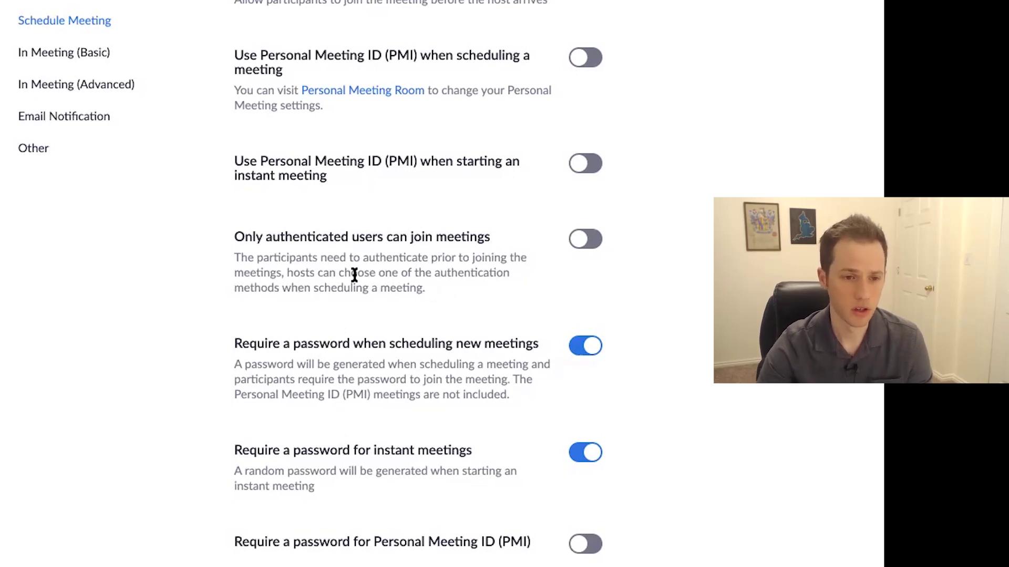
pyautogui.scroll(-3, 394, 259)
pyautogui.scroll(-2, 393, 257)
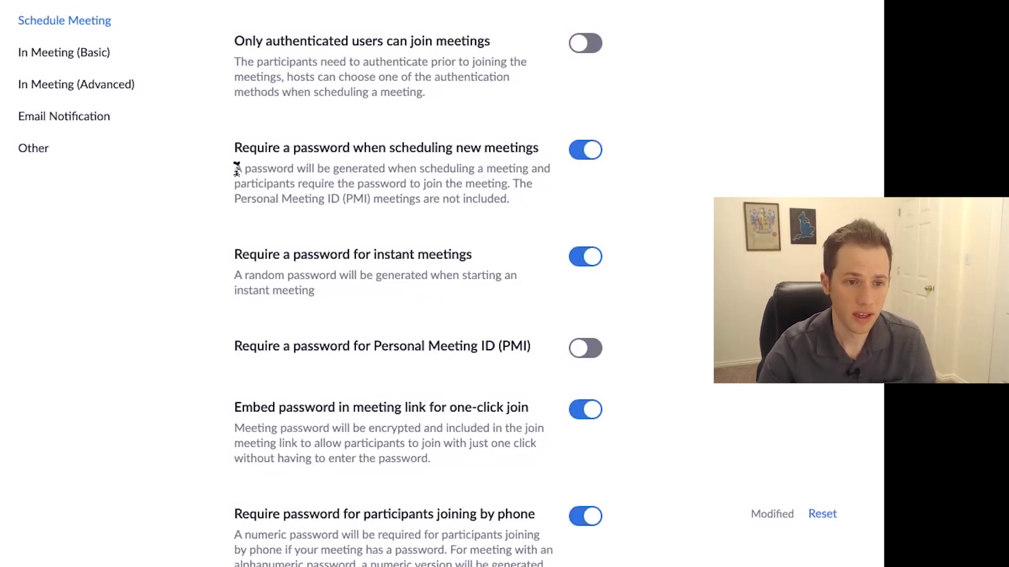
pyautogui.moveTo(234, 168); pyautogui.dragTo(523, 200)
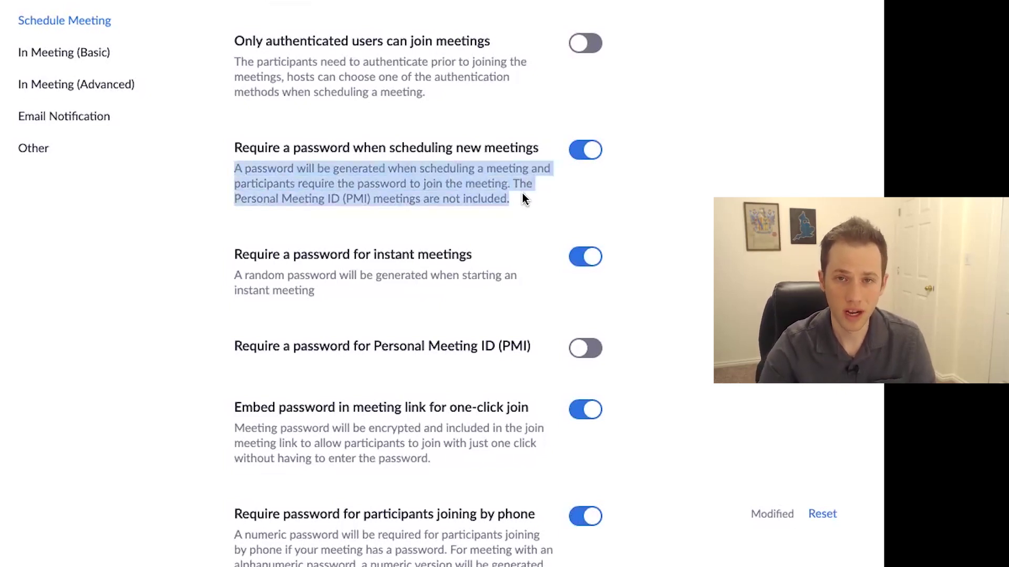
pyautogui.click(513, 199)
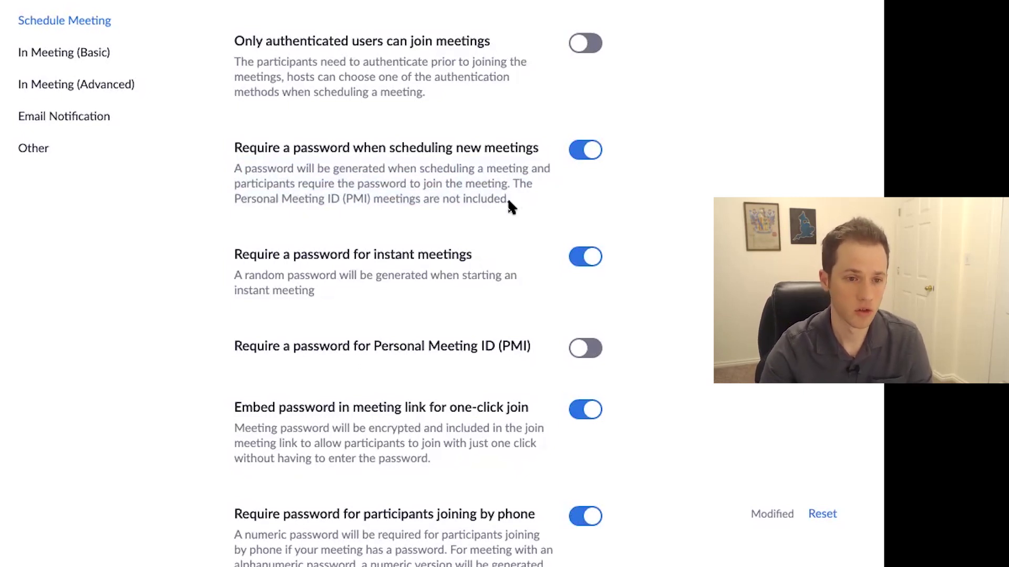
pyautogui.scroll(-3, 417, 225)
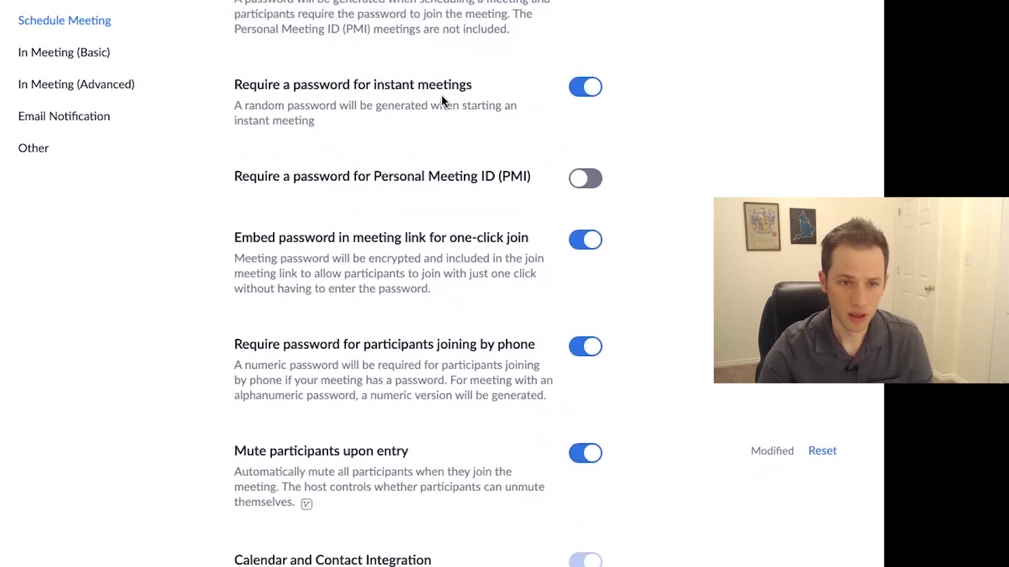
pyautogui.scroll(-2, 403, 234)
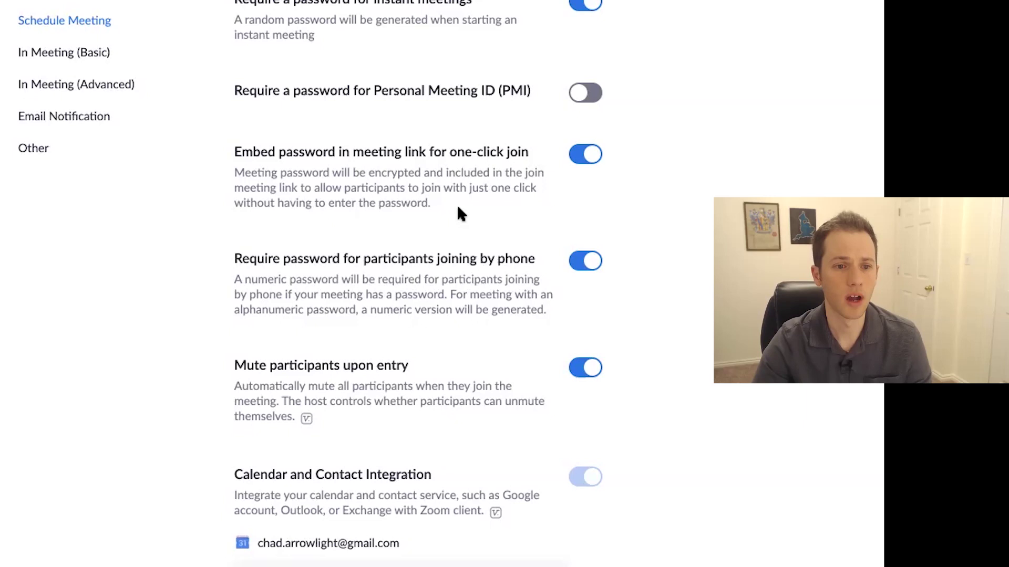
pyautogui.scroll(-2, 455, 211)
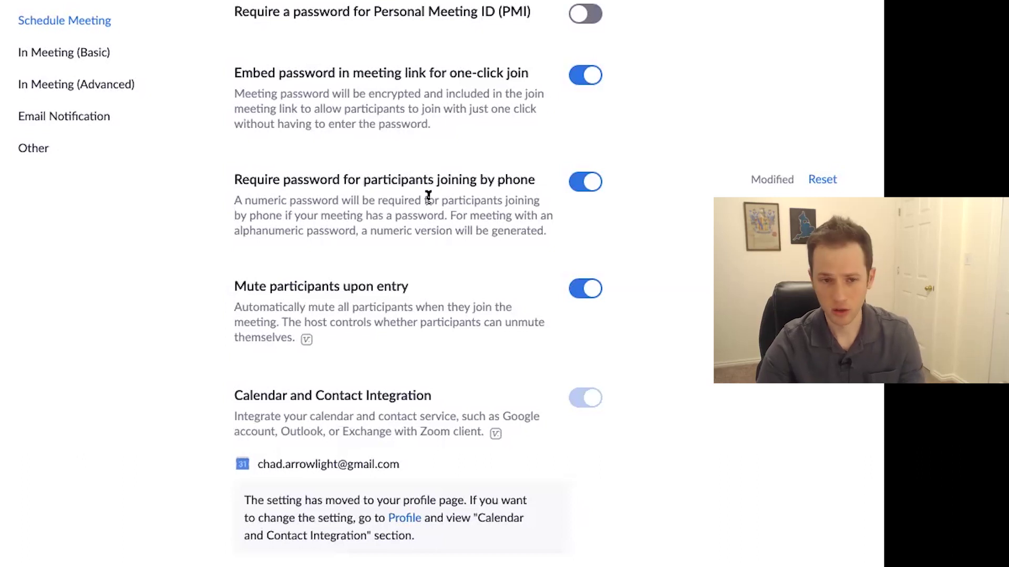
pyautogui.scroll(-4, 455, 203)
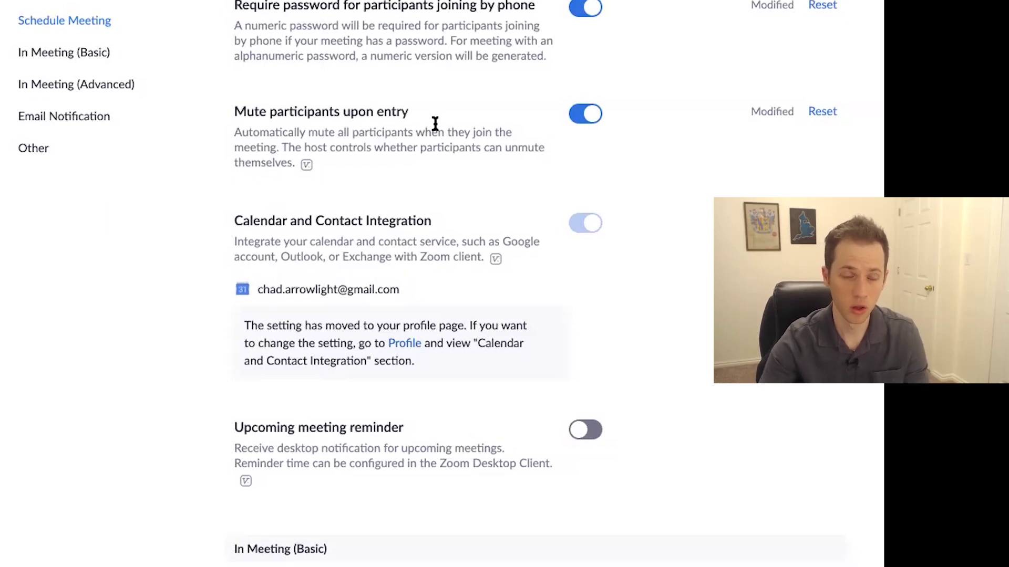
pyautogui.scroll(-9, 443, 289)
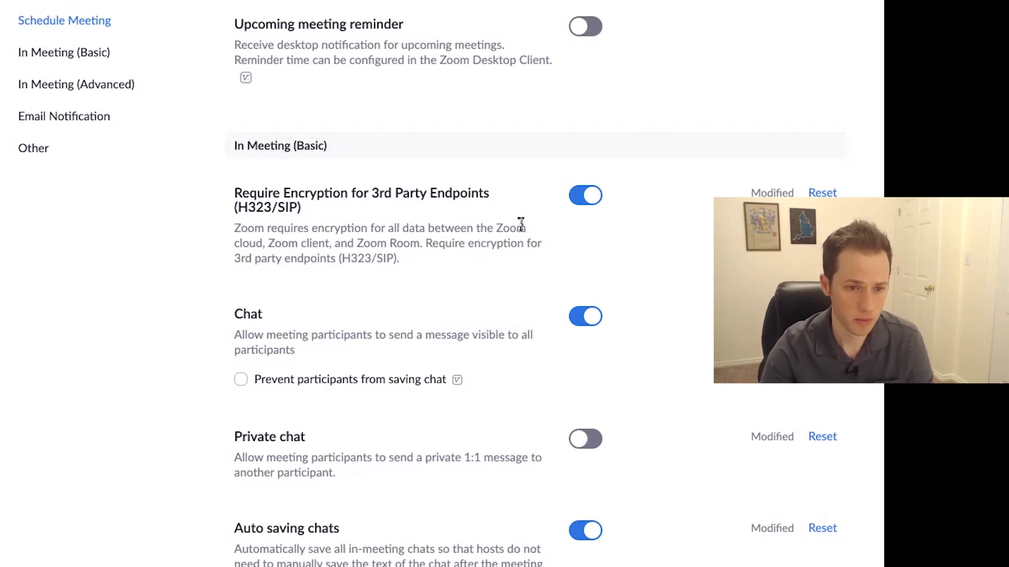
pyautogui.scroll(-5, 454, 273)
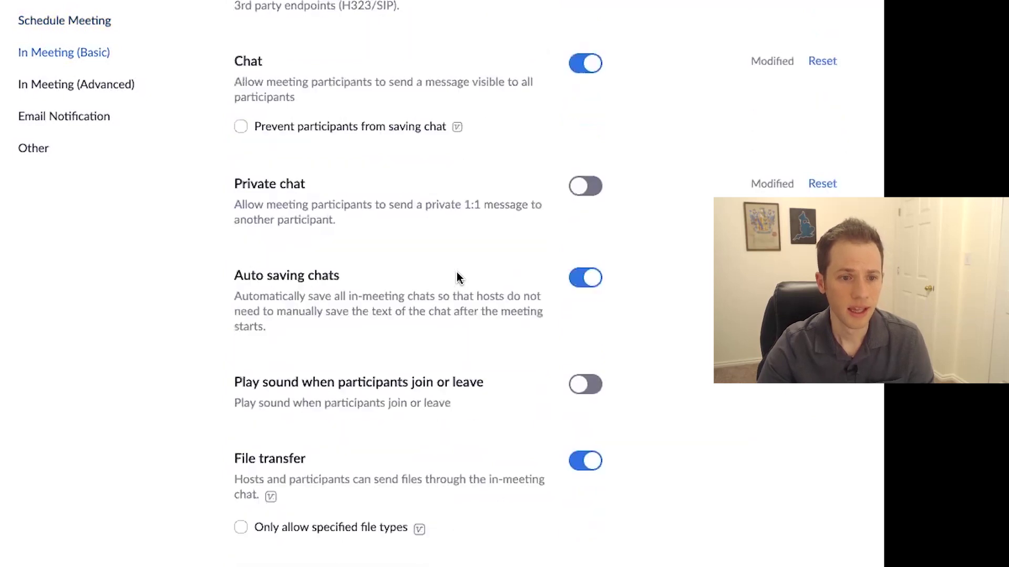
pyautogui.scroll(-2, 456, 276)
pyautogui.scroll(-5, 392, 353)
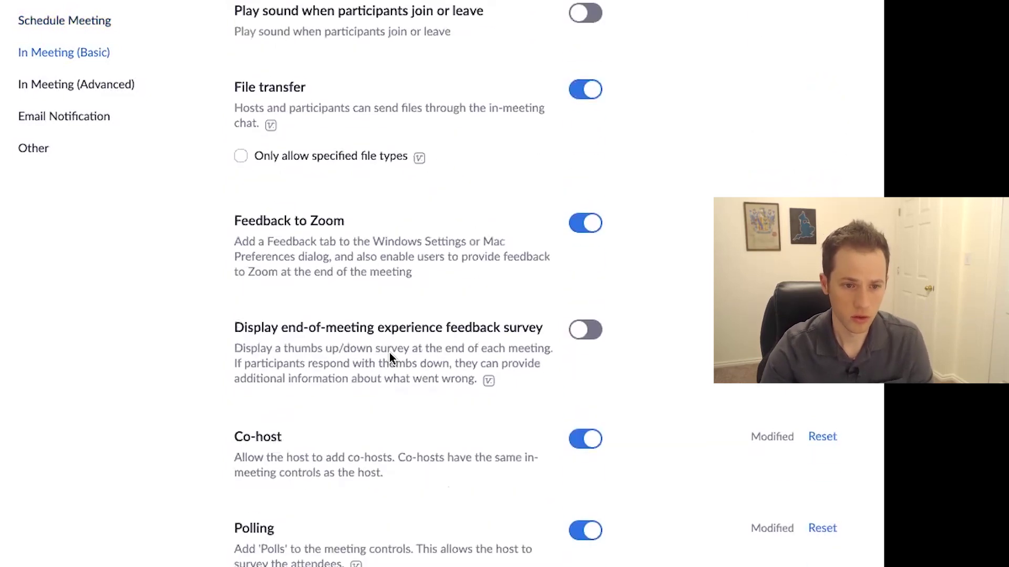
pyautogui.scroll(-3, 450, 338)
pyautogui.scroll(-2, 443, 344)
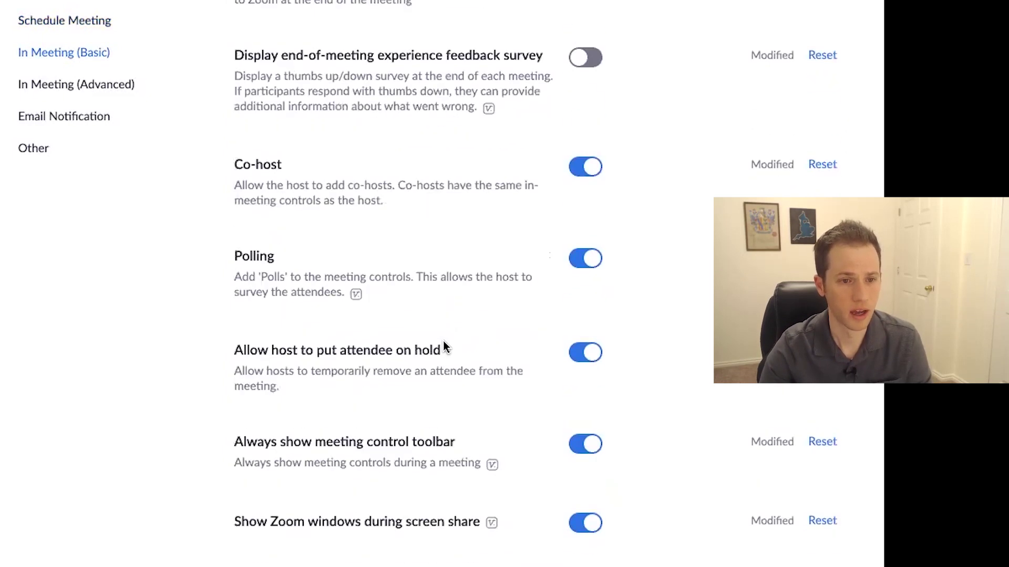
pyautogui.scroll(1, 443, 343)
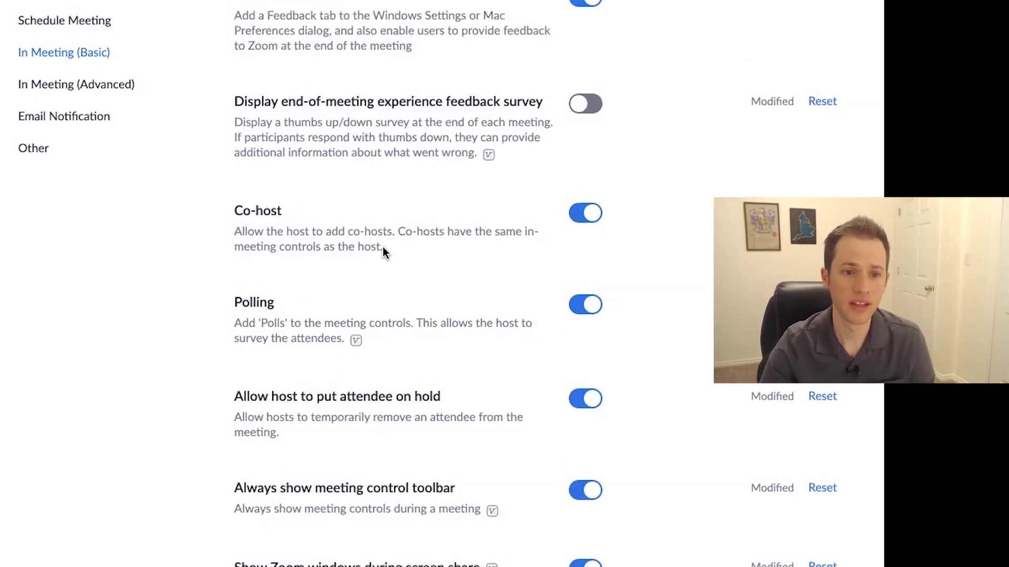
pyautogui.scroll(1, 551, 236)
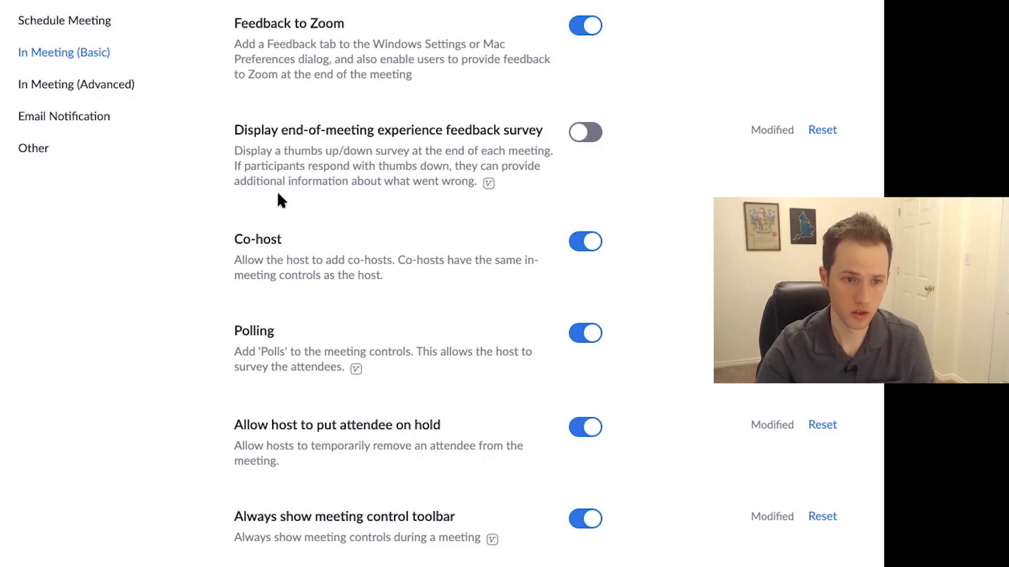
pyautogui.moveTo(237, 239); pyautogui.dragTo(393, 266)
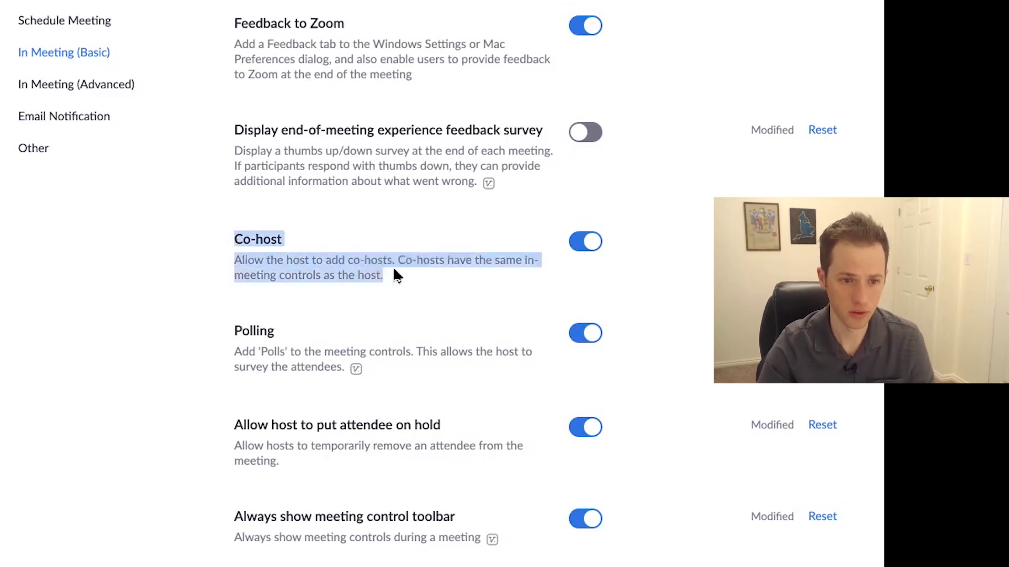
pyautogui.click(393, 267)
pyautogui.scroll(-5, 393, 262)
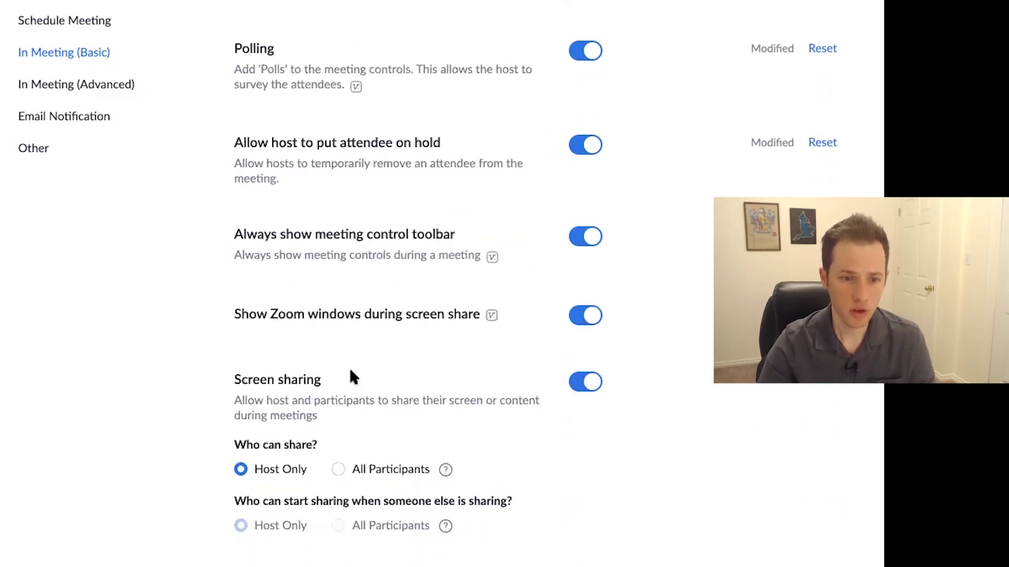
pyautogui.scroll(-3, 349, 371)
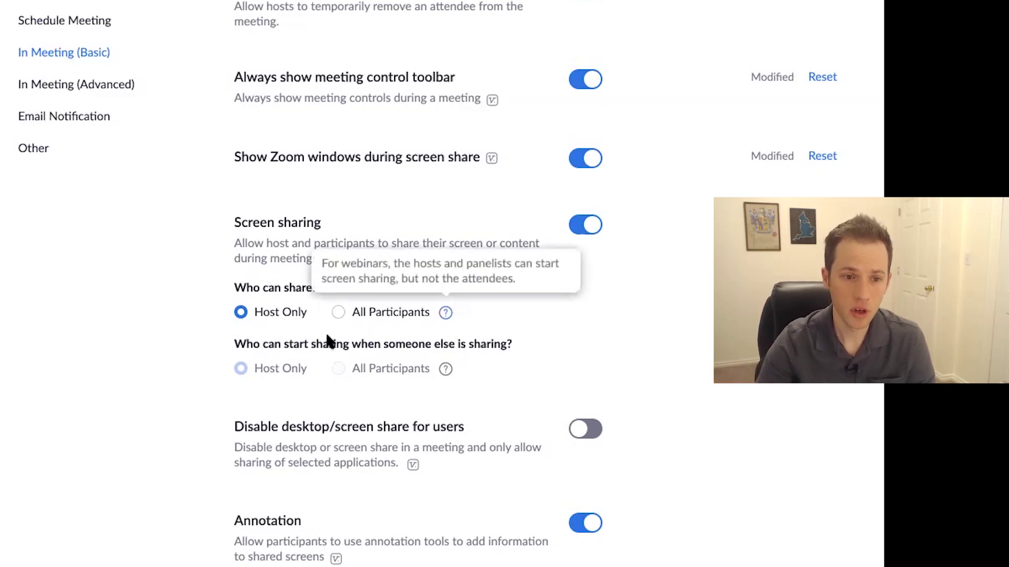
pyautogui.moveTo(235, 290); pyautogui.dragTo(323, 288)
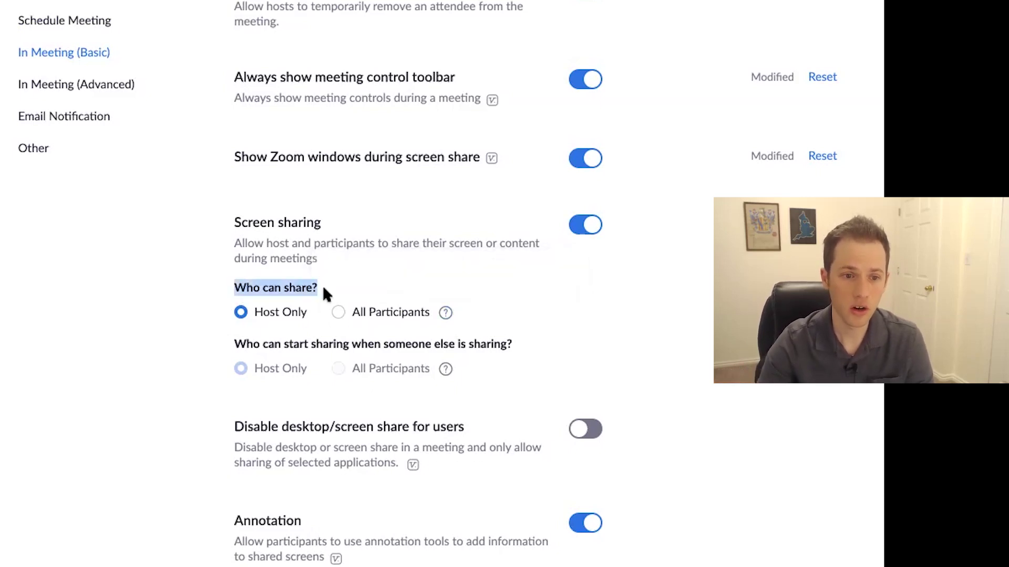
pyautogui.moveTo(259, 314); pyautogui.dragTo(400, 312)
pyautogui.click(430, 312)
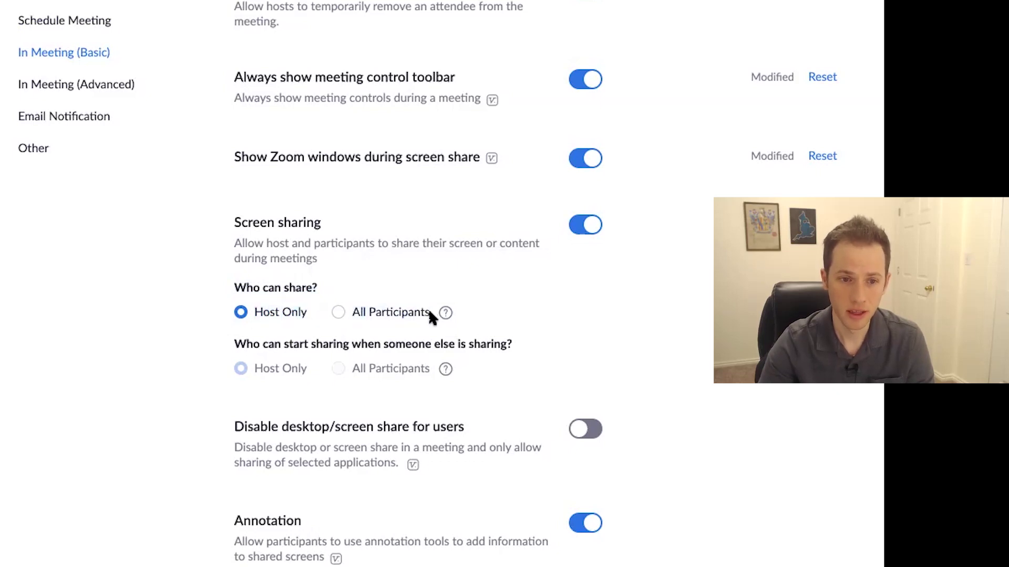
pyautogui.tripleClick(429, 311)
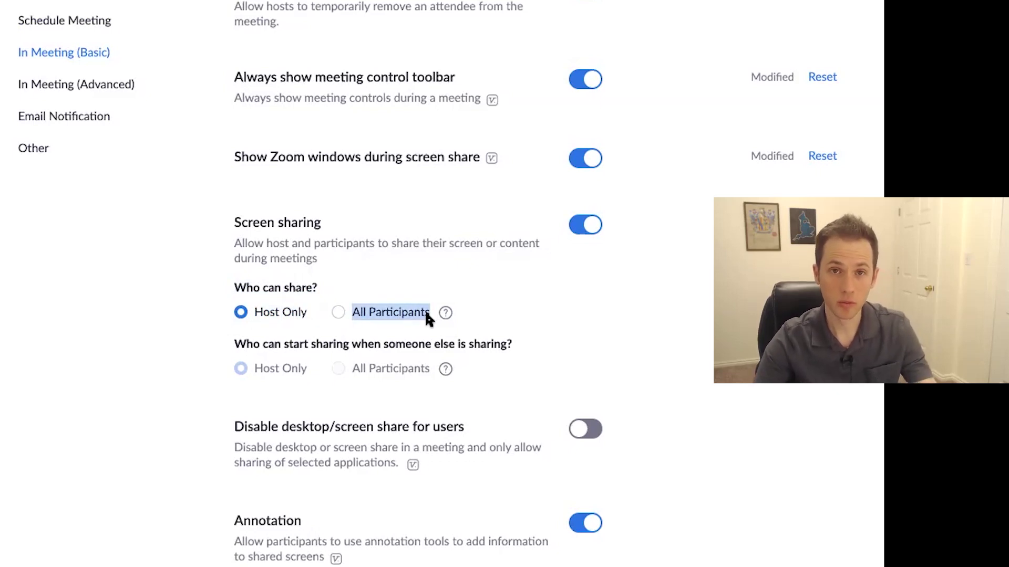
pyautogui.click(389, 270)
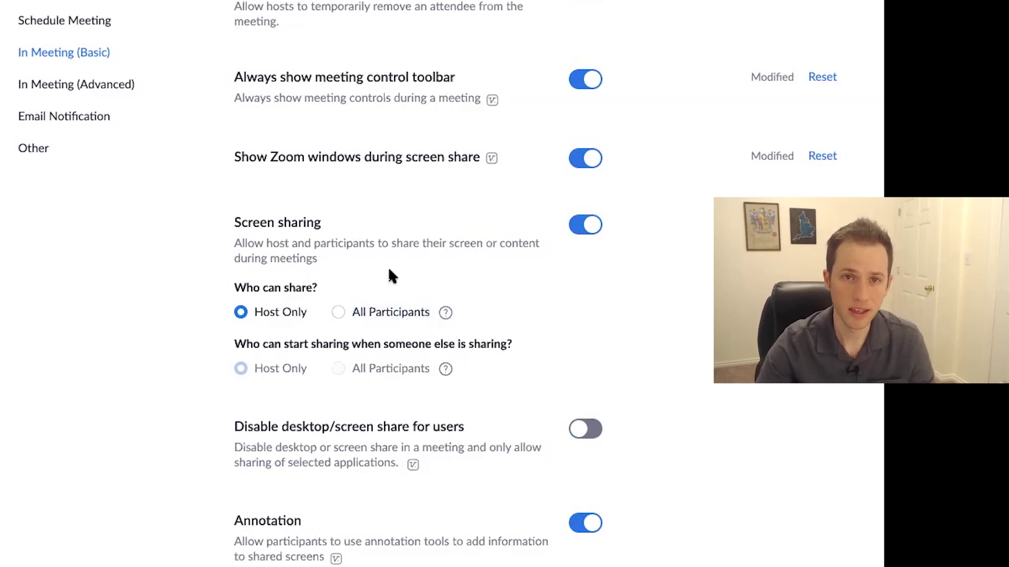
pyautogui.scroll(7, 389, 274)
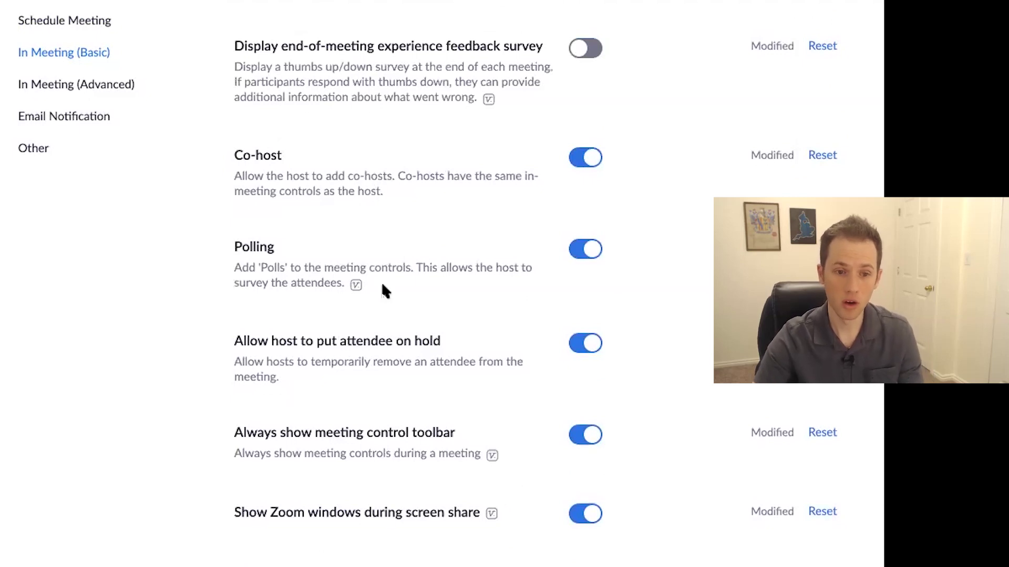
pyautogui.scroll(-5, 383, 284)
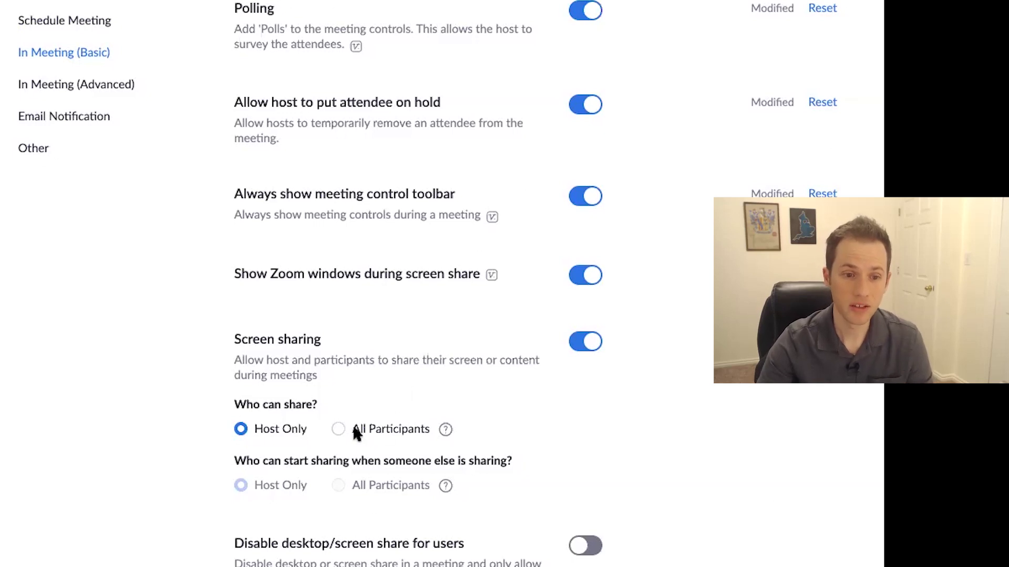
pyautogui.moveTo(353, 427); pyautogui.dragTo(426, 427)
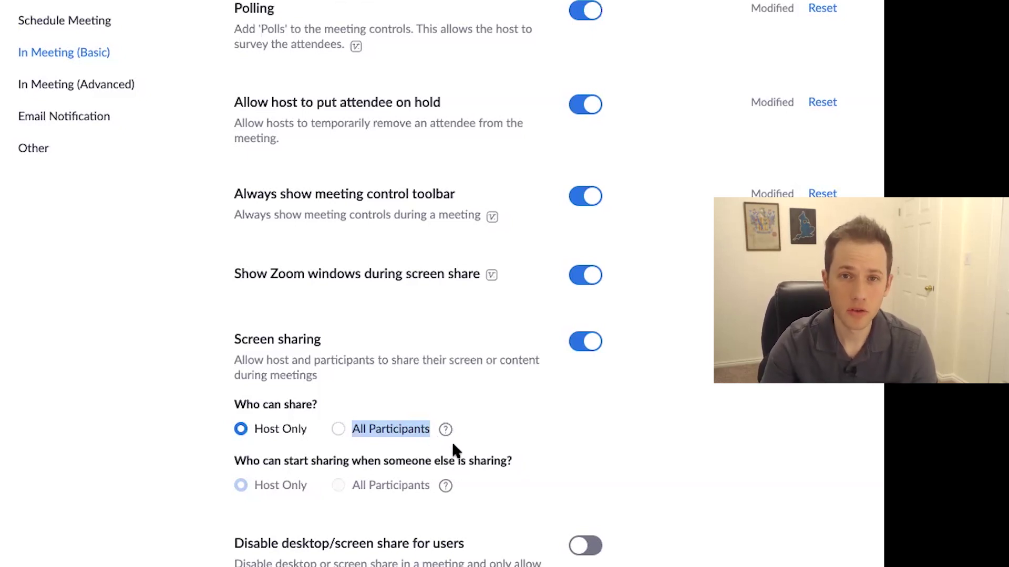
pyautogui.click(431, 428)
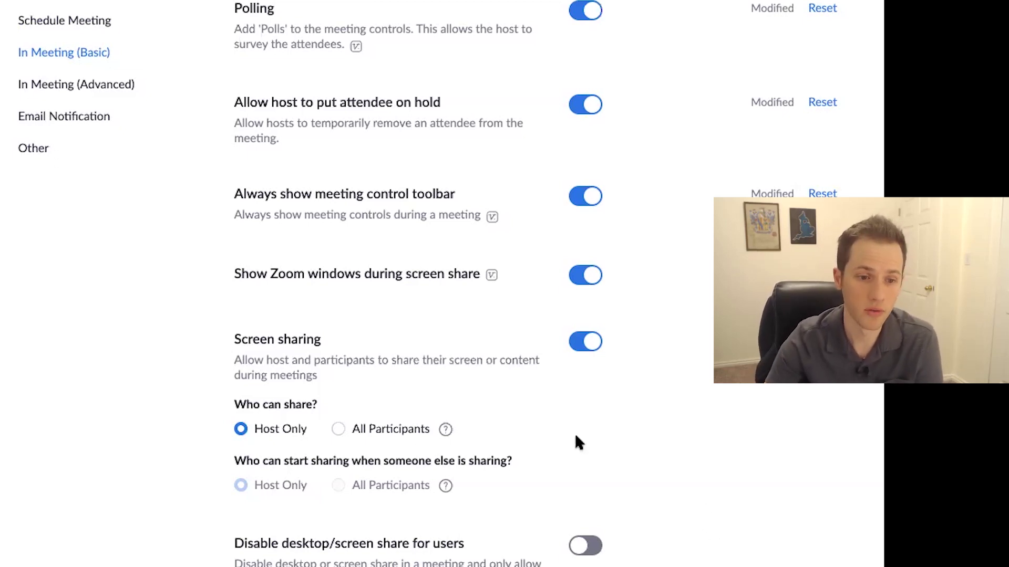
pyautogui.scroll(-10, 583, 435)
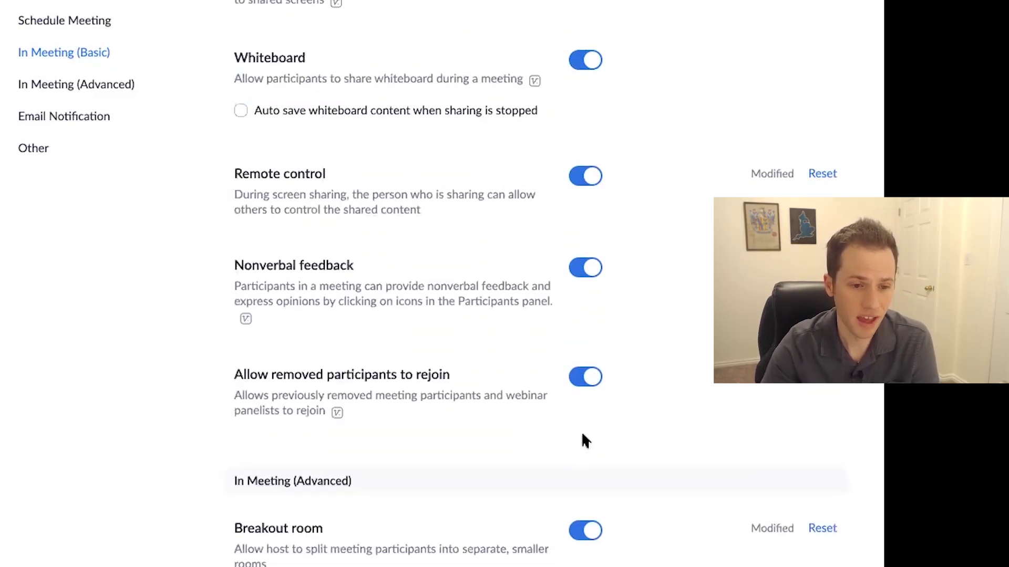
pyautogui.scroll(2, 583, 439)
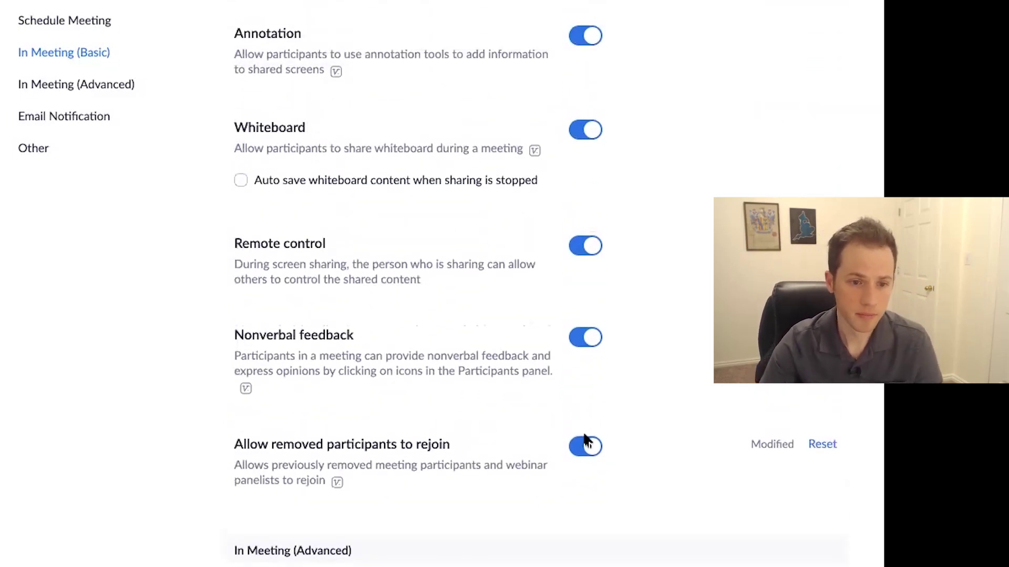
pyautogui.scroll(3, 500, 499)
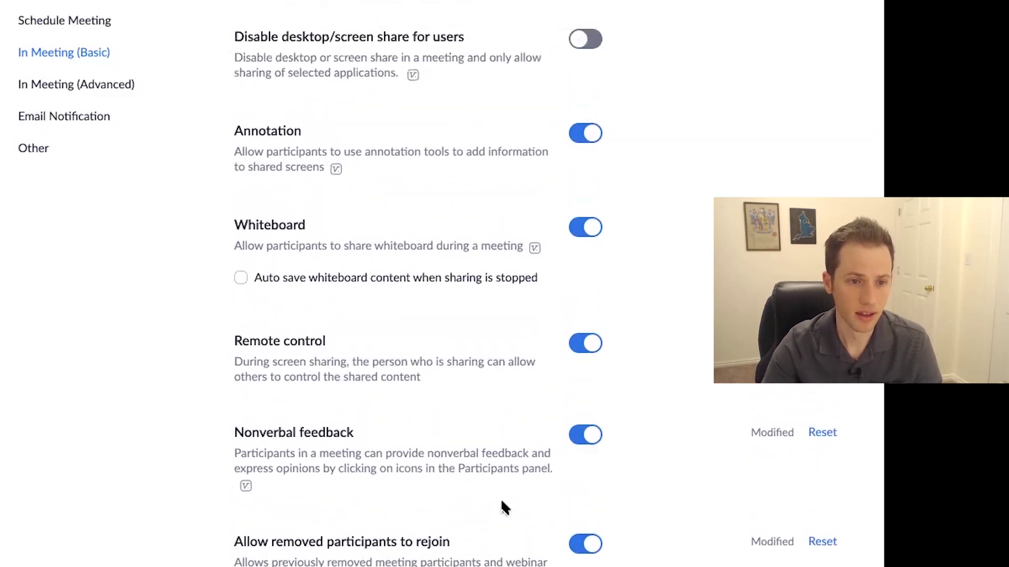
pyautogui.scroll(-14, 502, 505)
pyautogui.scroll(12, 501, 505)
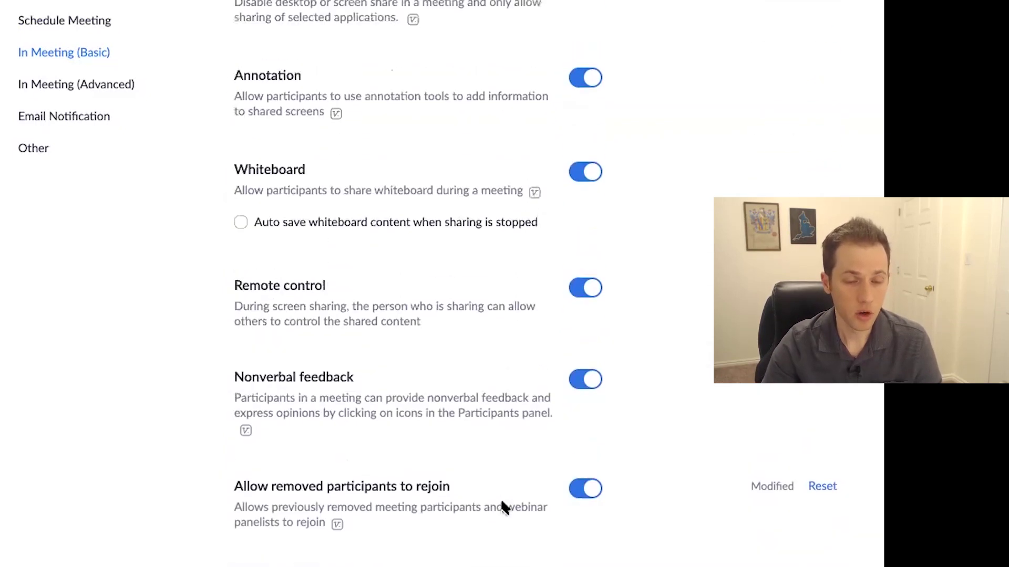
pyautogui.scroll(8, 502, 503)
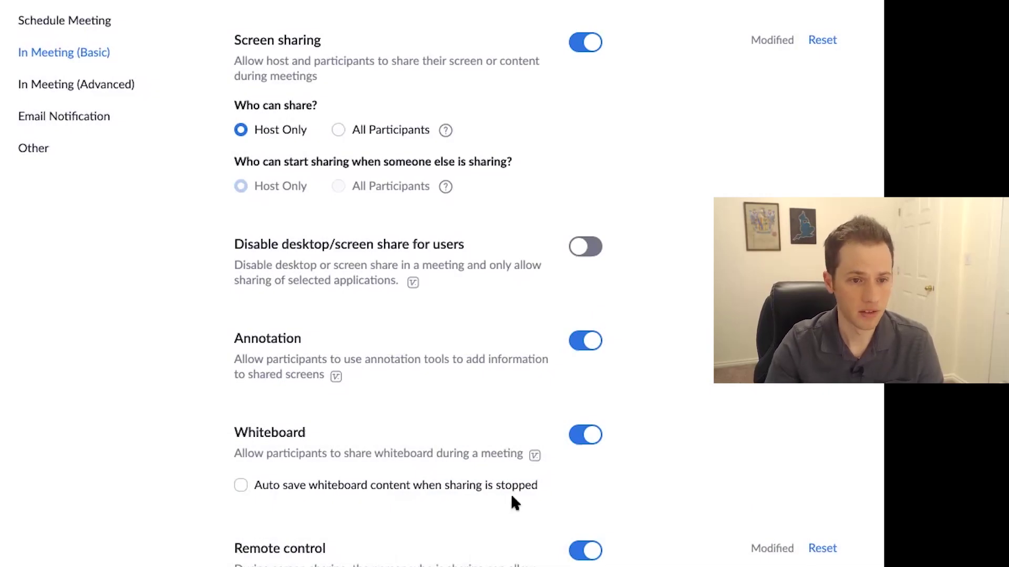
pyautogui.scroll(2, 512, 499)
pyautogui.scroll(-15, 421, 321)
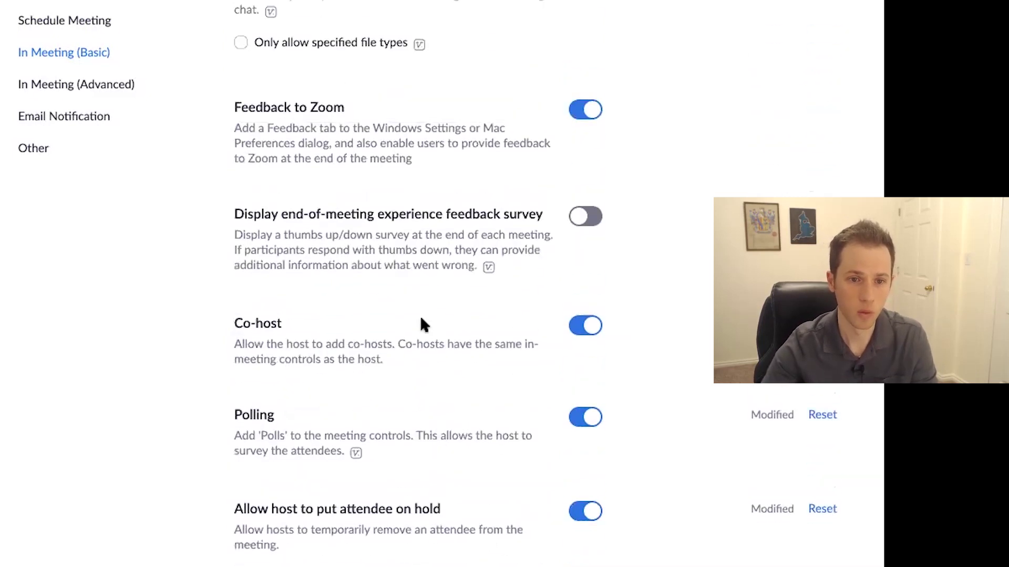
pyautogui.scroll(1, 420, 320)
pyautogui.scroll(15, 424, 317)
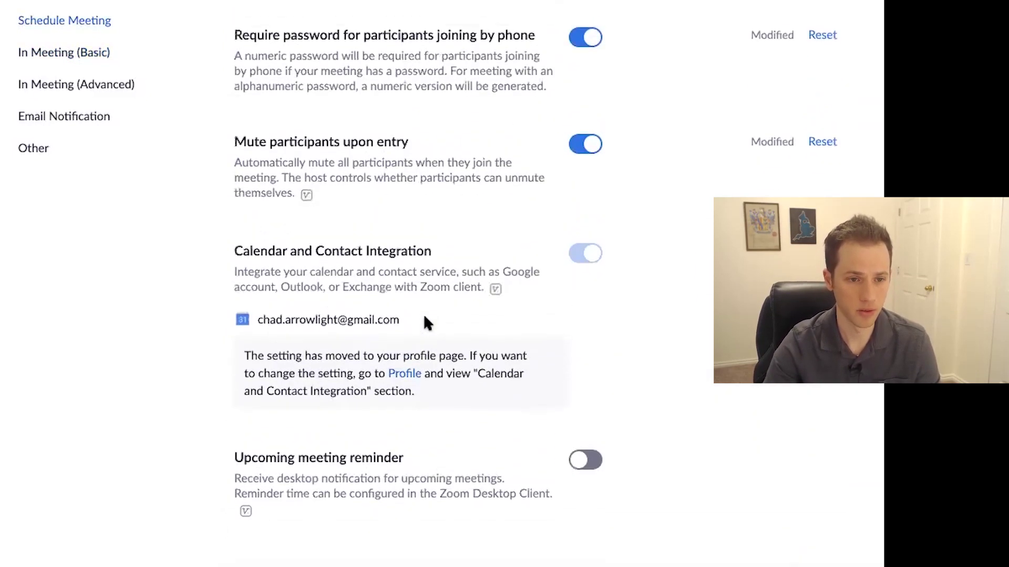
pyautogui.scroll(10, 424, 314)
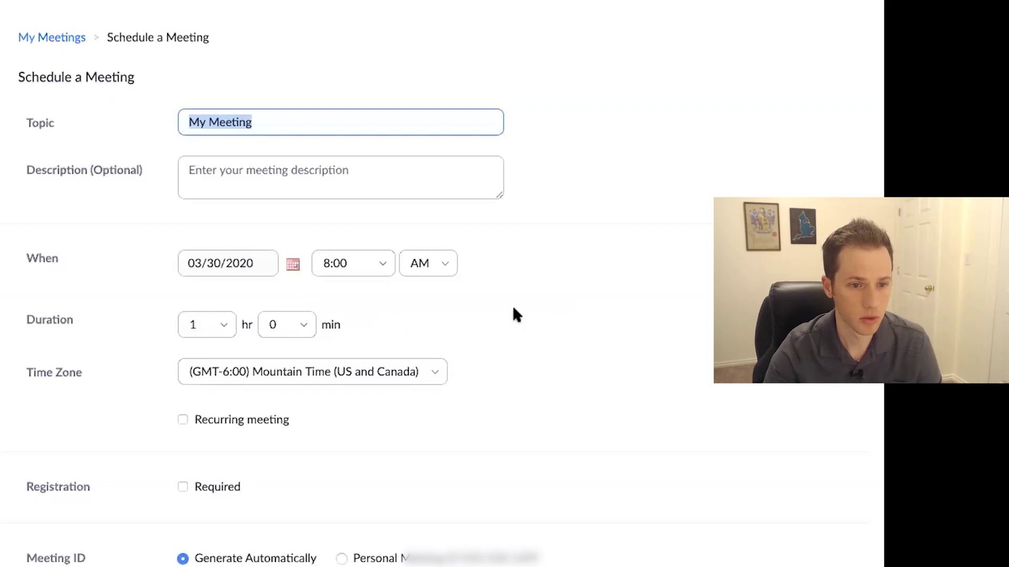
# - Check that the new meeting's Meeting ID is generated automatically and a meeting password is required
pyautogui.scroll(-4, 512, 313)
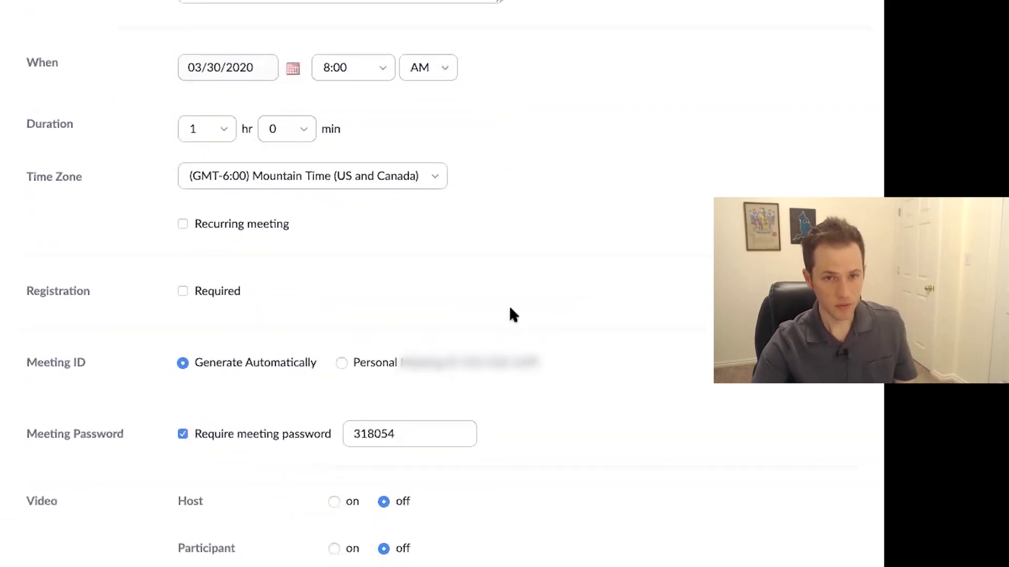
pyautogui.scroll(-3, 420, 334)
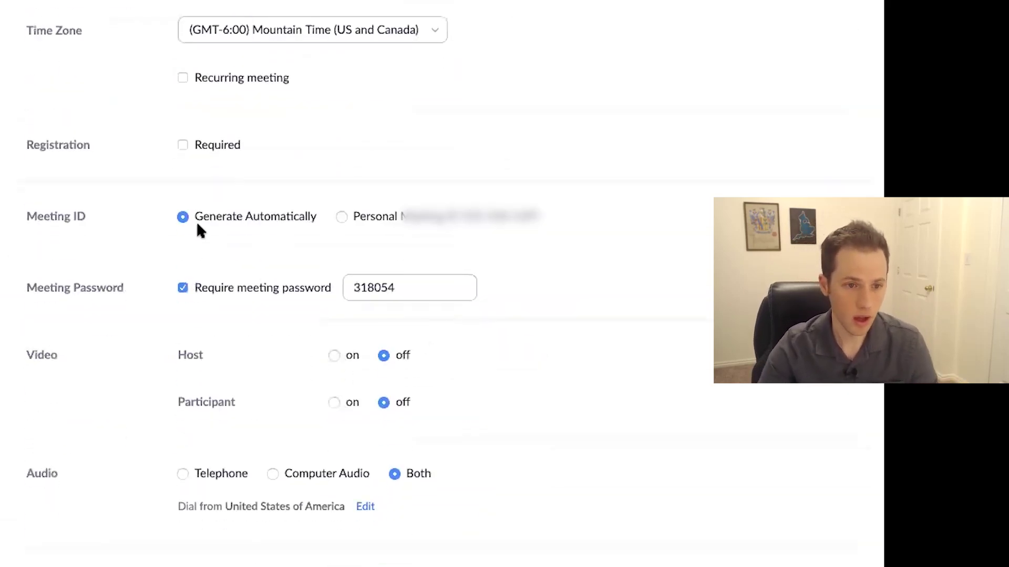
pyautogui.moveTo(193, 217); pyautogui.dragTo(310, 217)
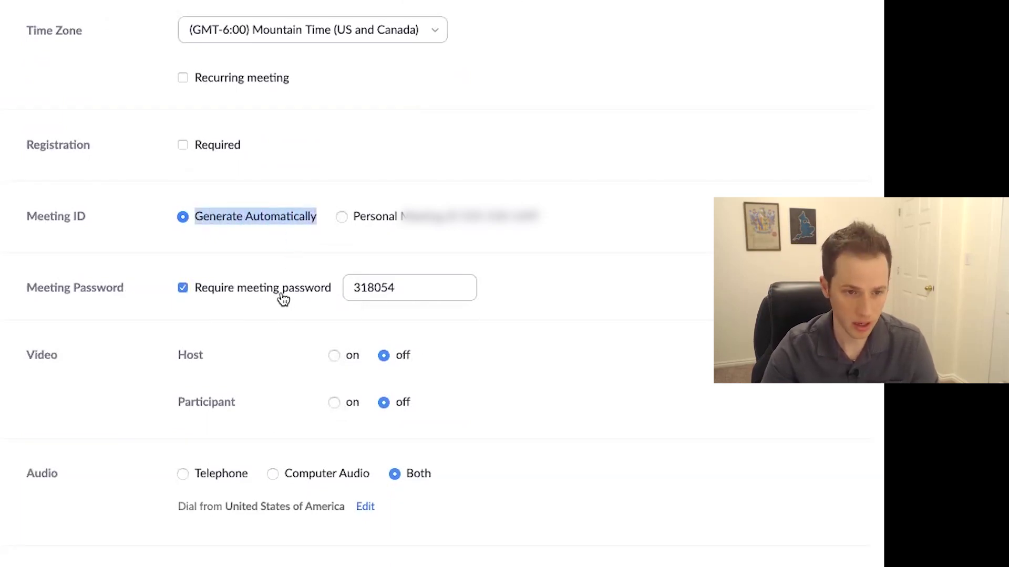
pyautogui.click(304, 250)
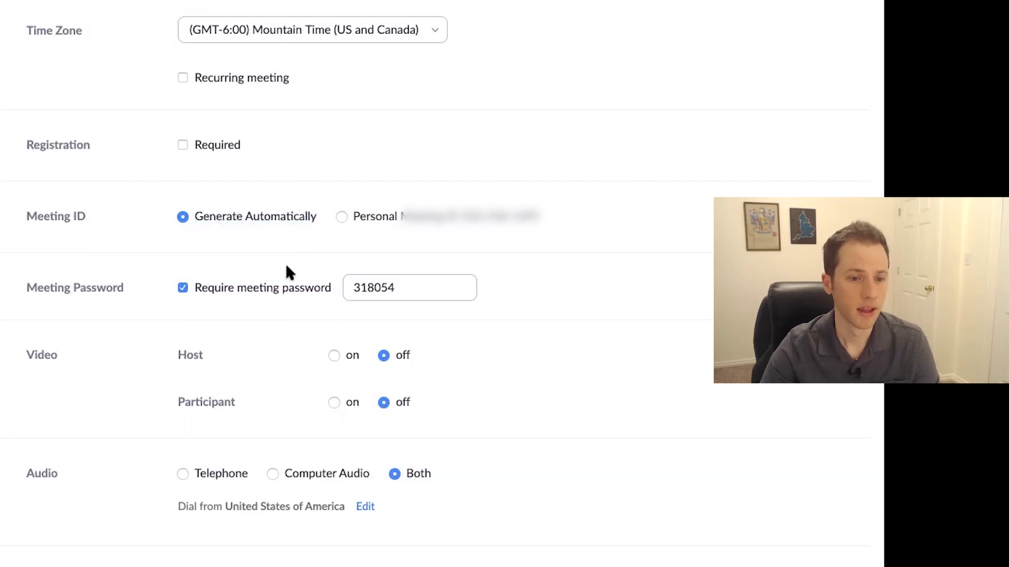
pyautogui.scroll(-5, 286, 270)
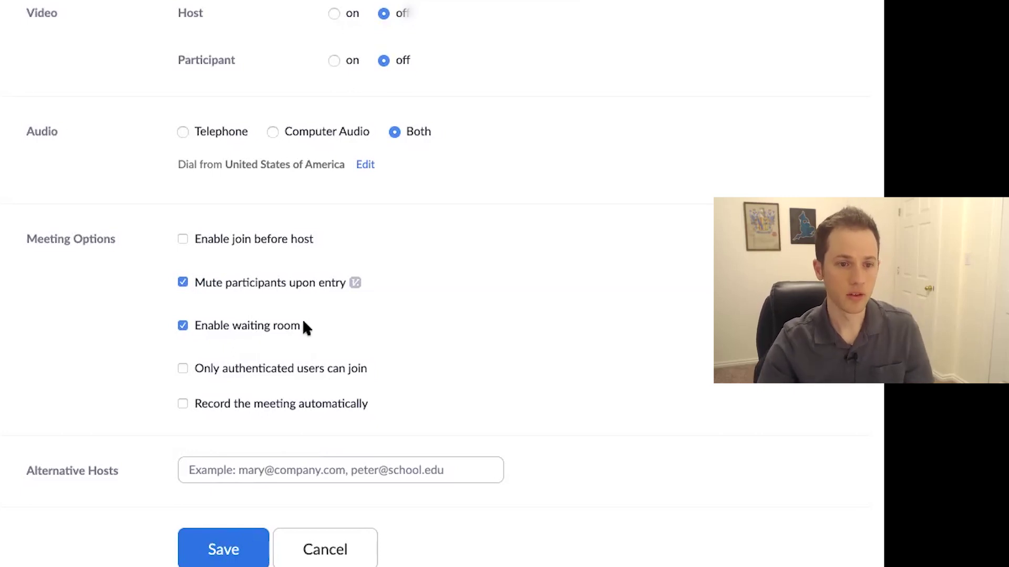
pyautogui.moveTo(304, 326); pyautogui.dragTo(196, 326)
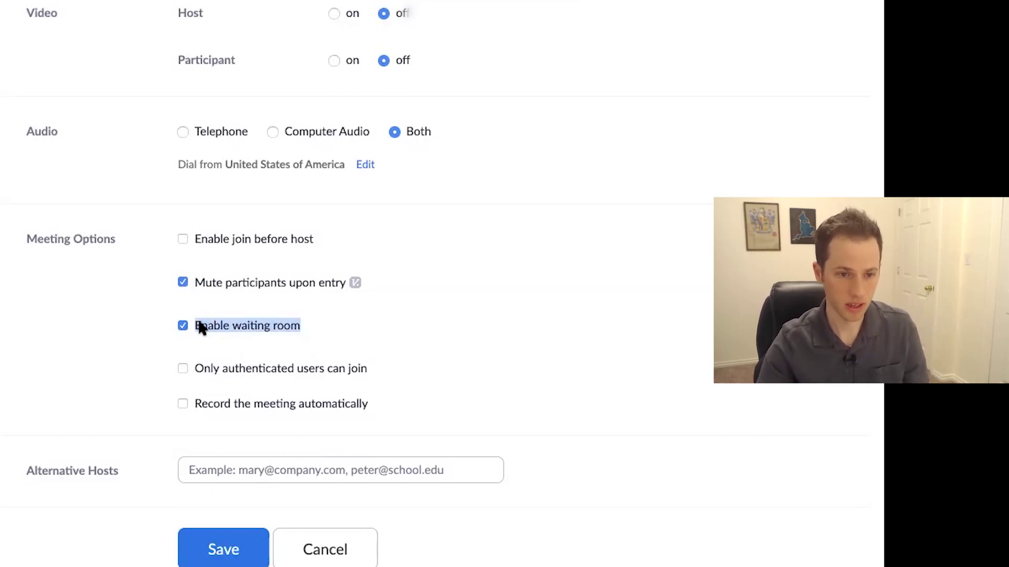
pyautogui.click(342, 324)
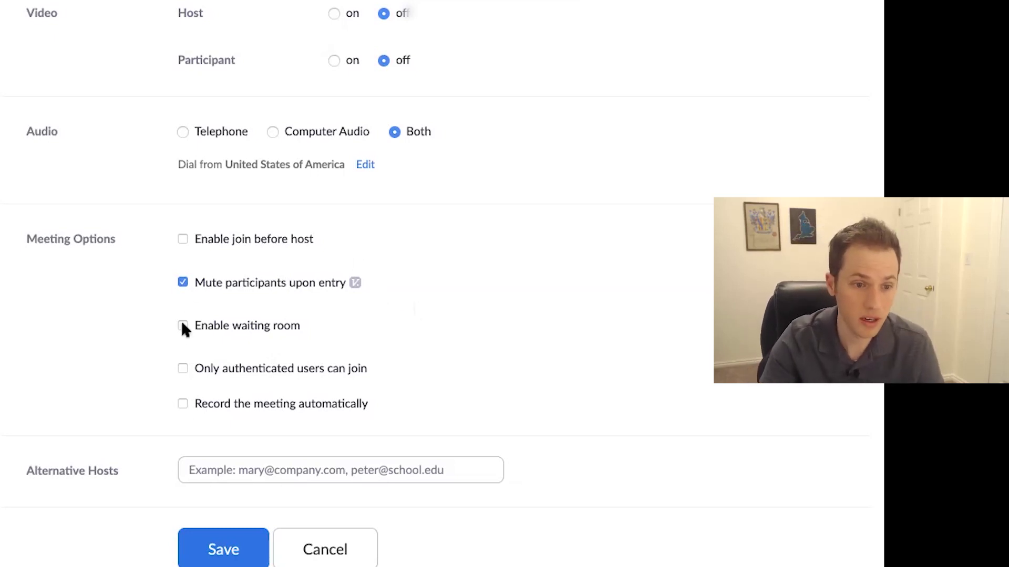
pyautogui.moveTo(194, 326); pyautogui.dragTo(316, 320)
pyautogui.click(318, 325)
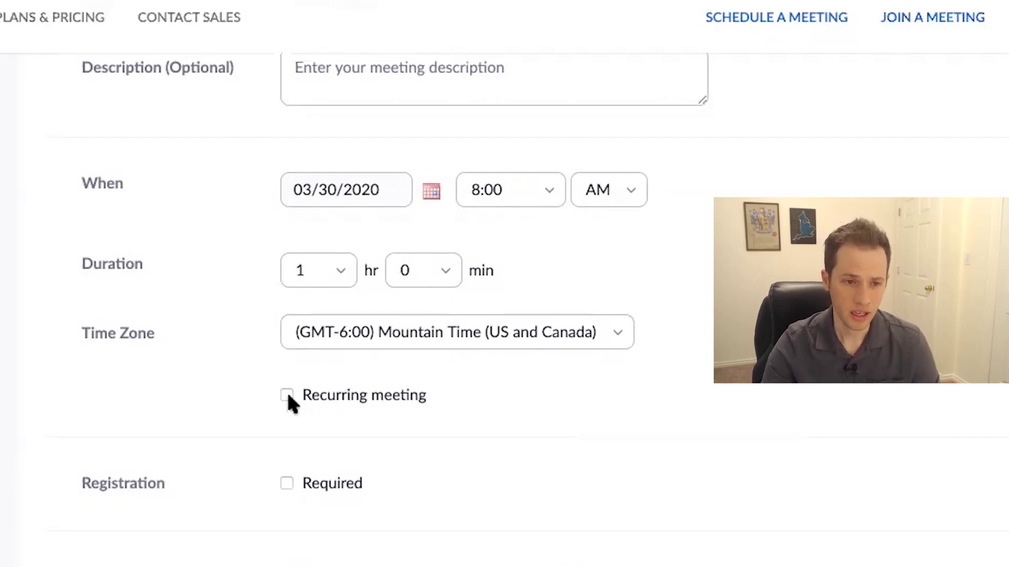
# - Make the meeting recur daily, every 1 day, until Apr 5, 2020 (7 occurrences)
pyautogui.click(287, 395)
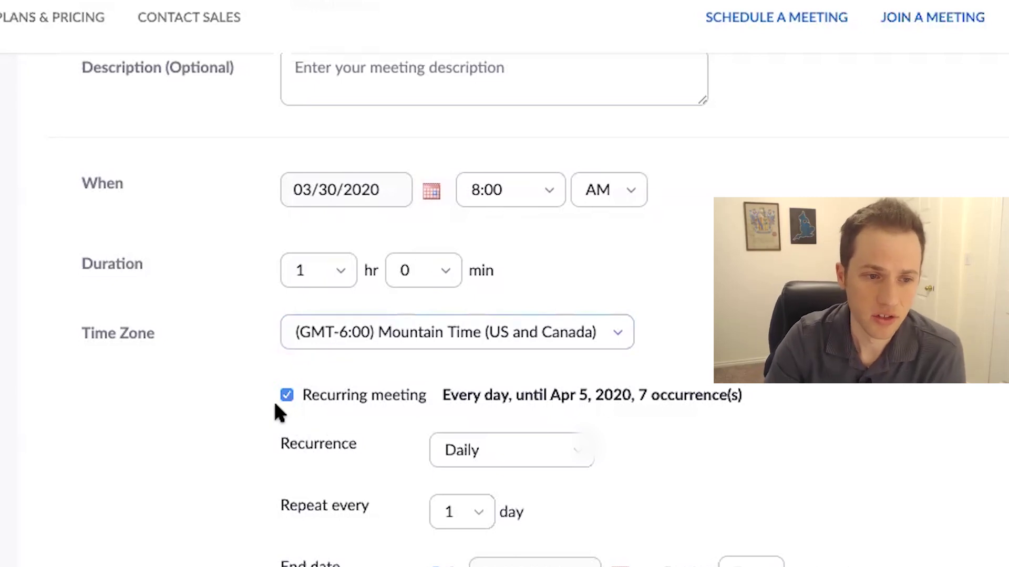
pyautogui.scroll(4, 281, 402)
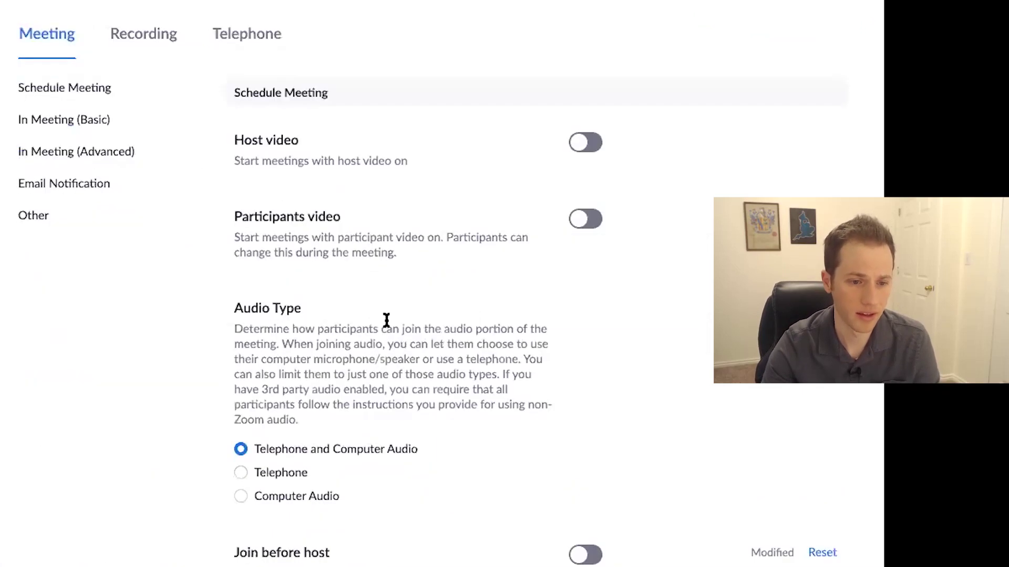
# - Scroll through the Schedule Meeting settings to review the password-requirement toggles, then back to the top
pyautogui.scroll(1, 420, 326)
pyautogui.scroll(-1, 481, 339)
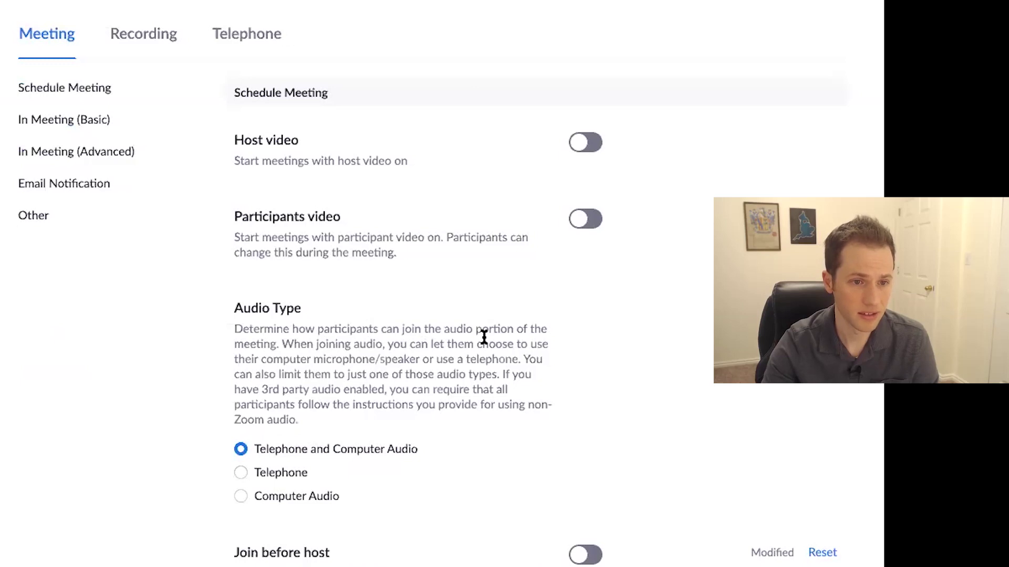
pyautogui.scroll(1, 447, 328)
pyautogui.scroll(-1, 478, 336)
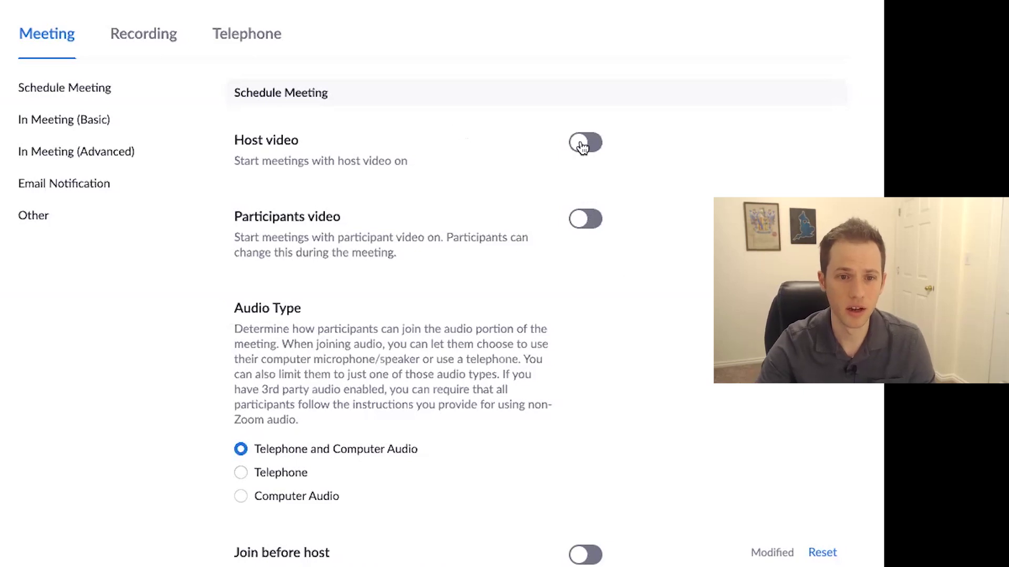
pyautogui.scroll(-5, 528, 284)
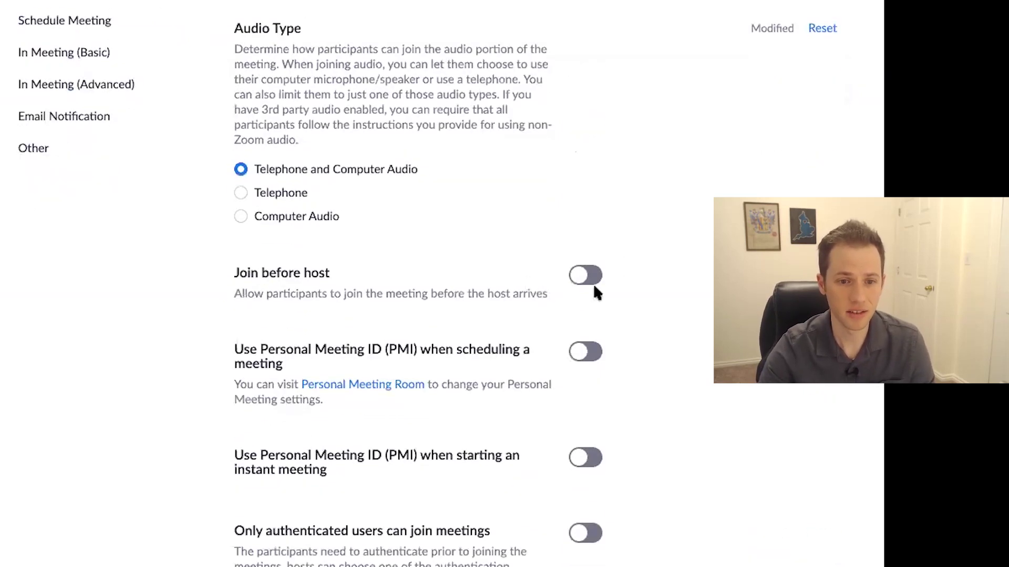
pyautogui.scroll(-5, 593, 287)
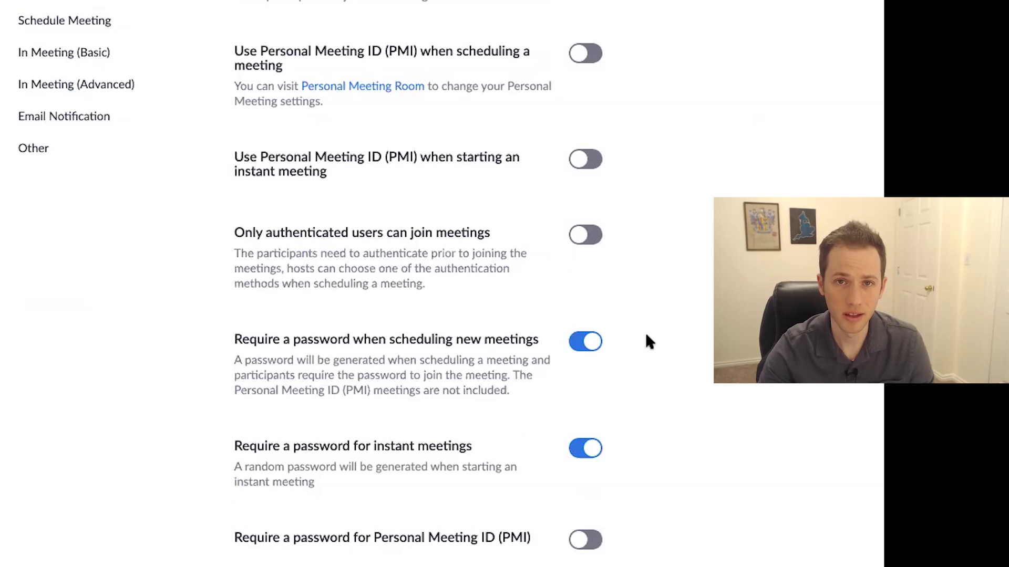
pyautogui.scroll(10, 647, 336)
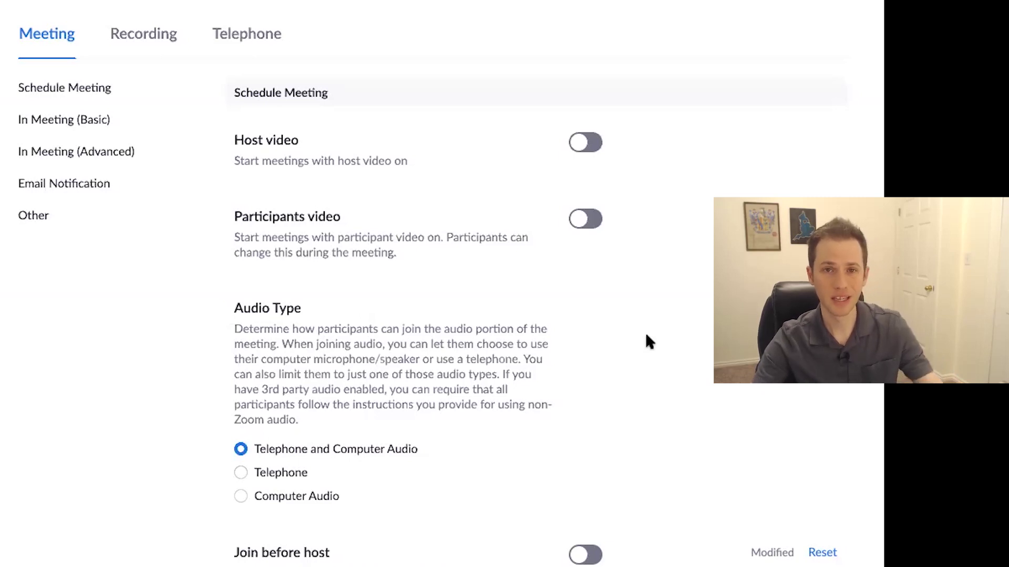
pyautogui.scroll(-2, 645, 332)
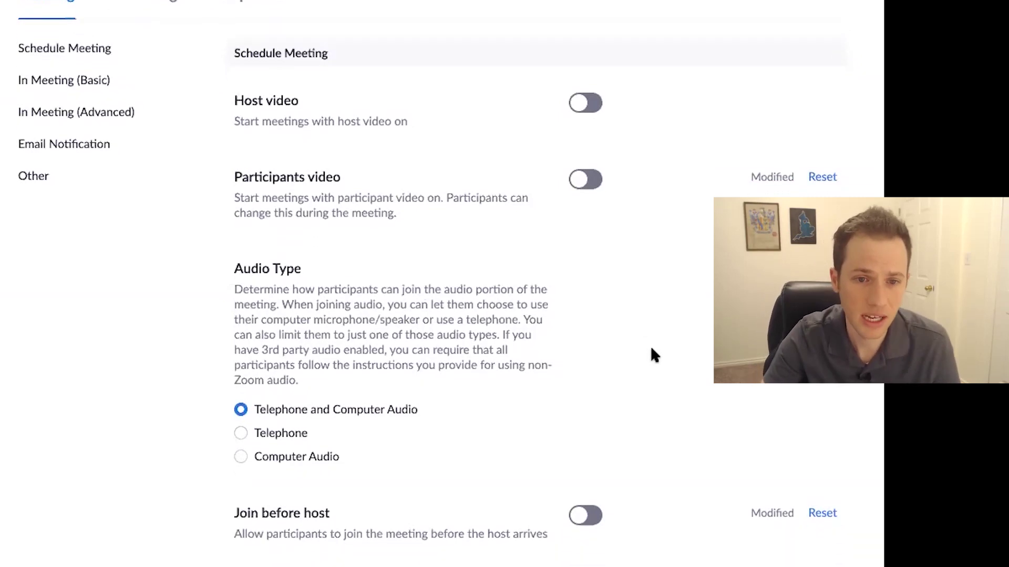
pyautogui.scroll(2, 651, 346)
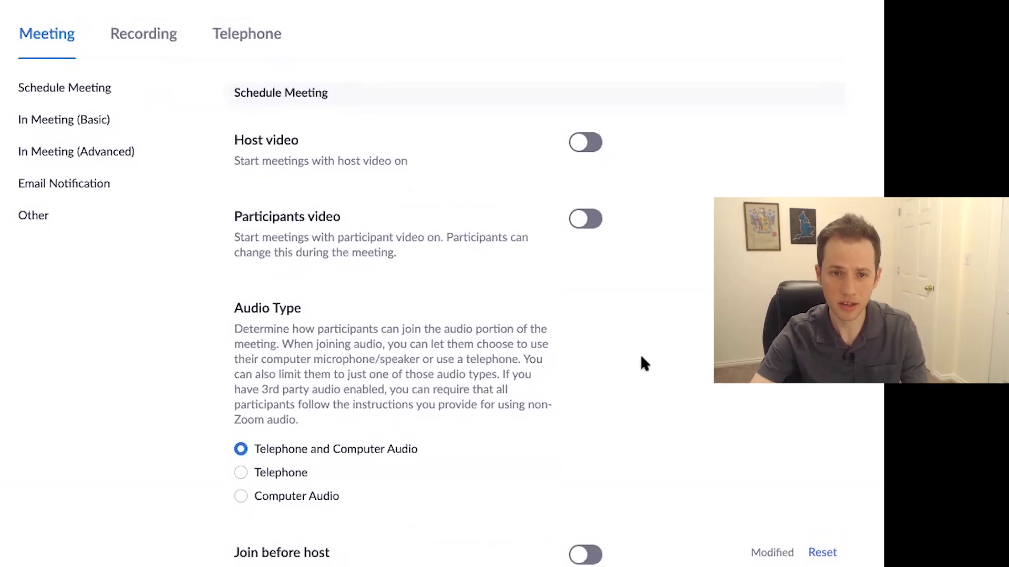